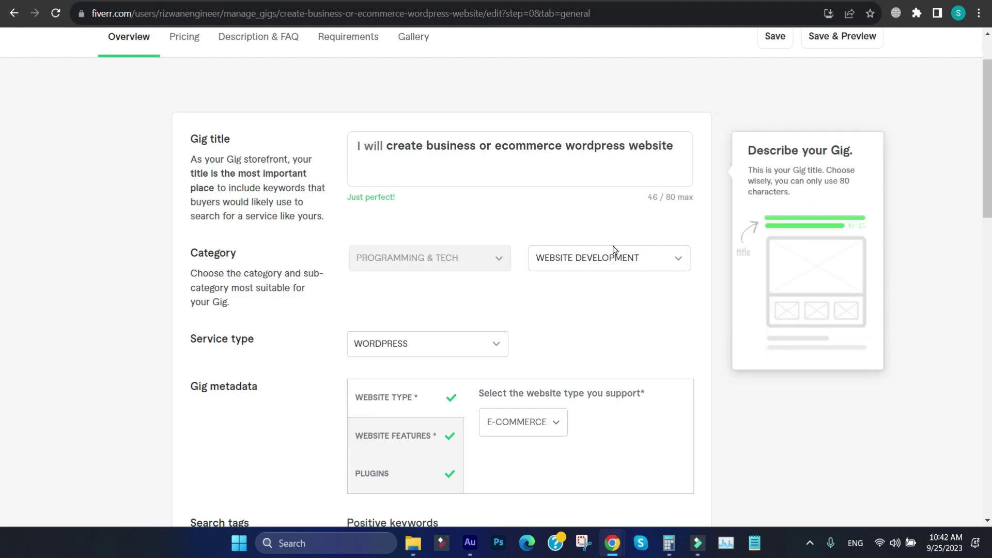
# Open the requirements section of the data entry gig and bring its Fiverr questions into view
pyautogui.moveTo(398, 146); pyautogui.dragTo(455, 155)
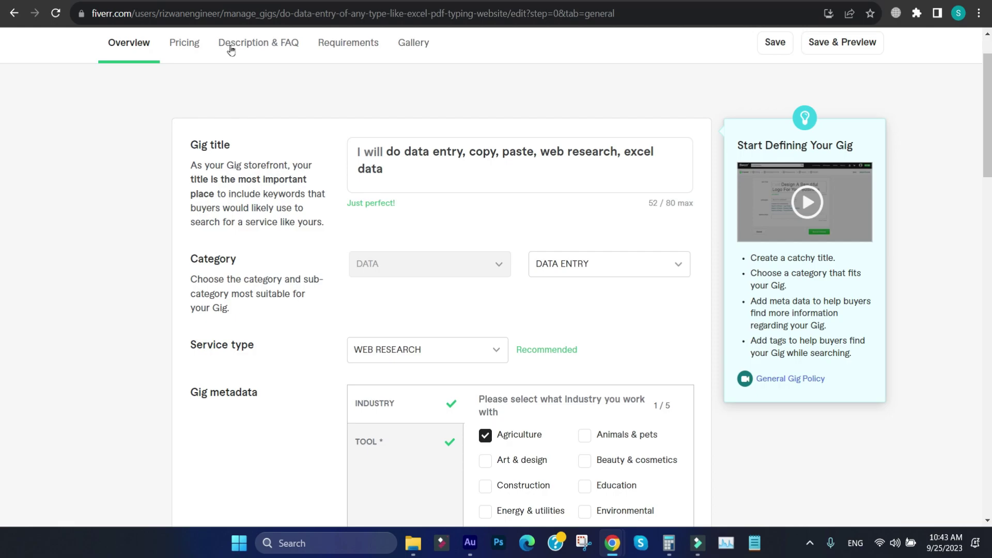
pyautogui.click(349, 48)
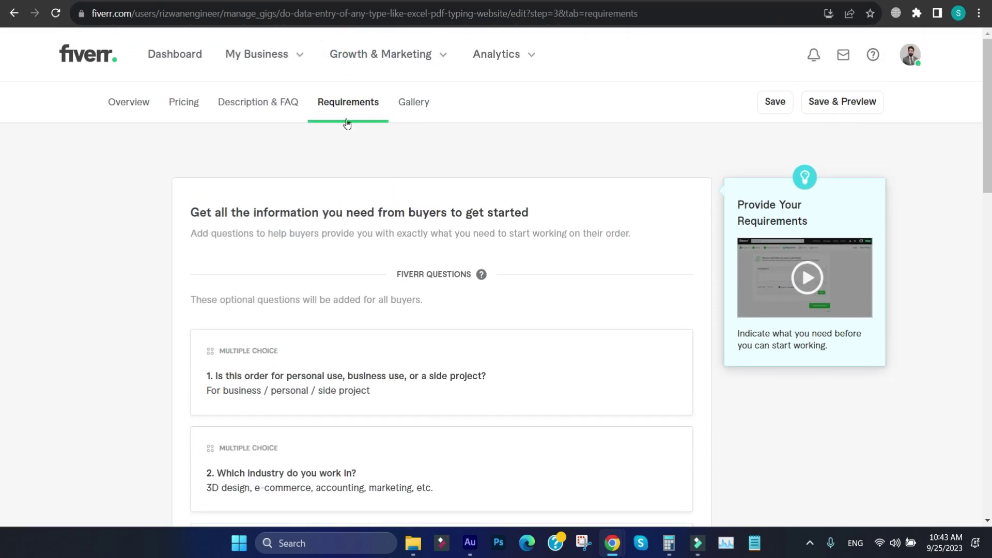
pyautogui.moveTo(985, 135); pyautogui.dragTo(986, 182)
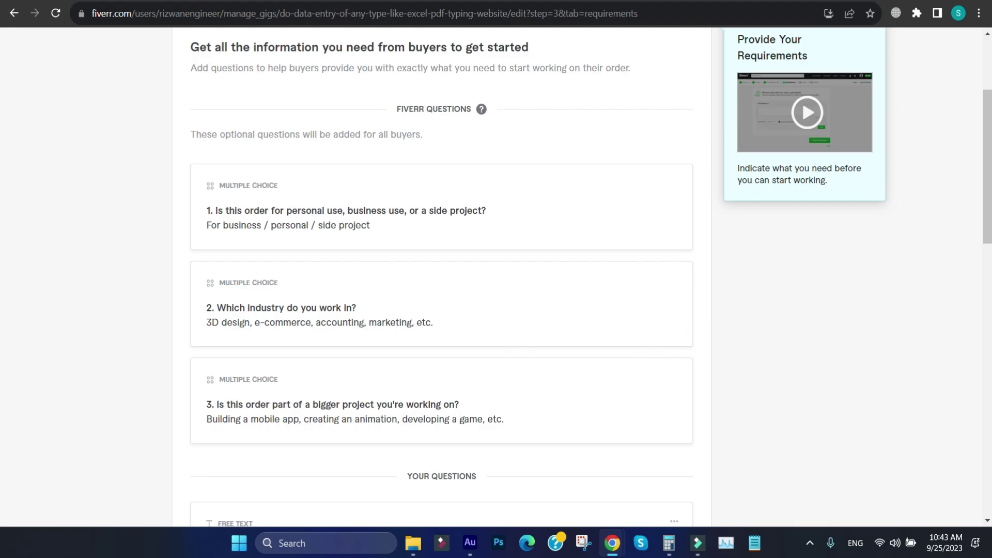
# Examine the Basic package features on another seller's WordPress data entry and WooCommerce product upload gig
pyautogui.hotkey('ctrl', 'Tab')
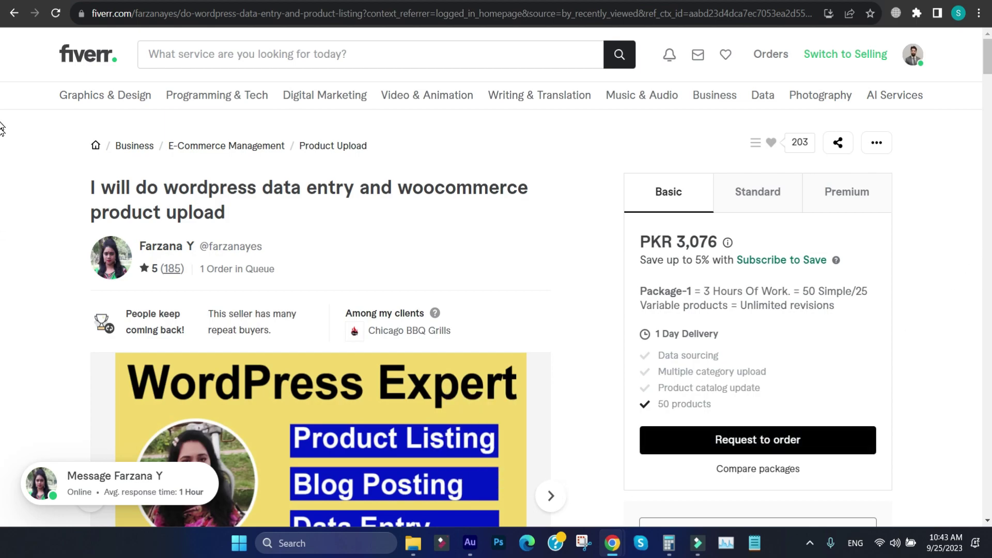
pyautogui.scroll(-3, 1, 91)
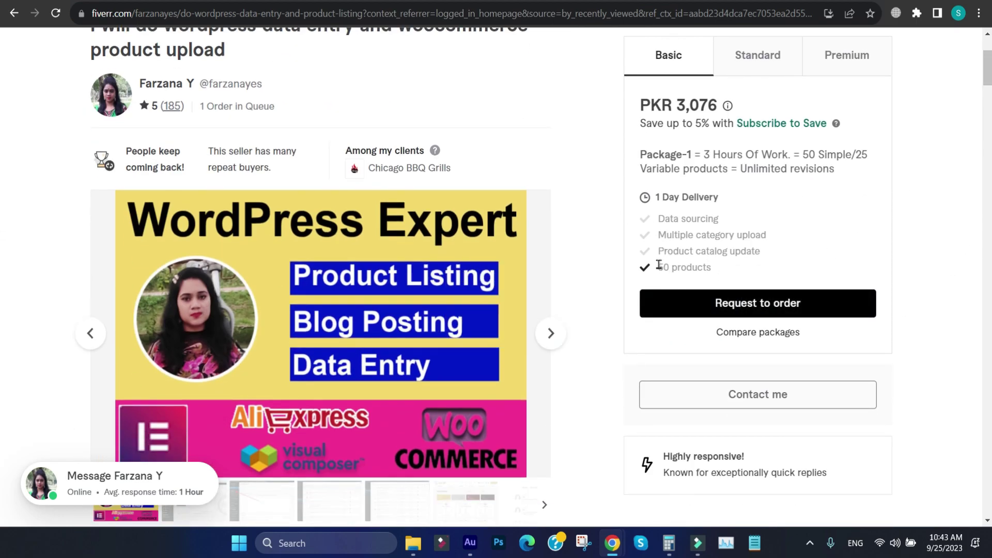
pyautogui.moveTo(717, 266); pyautogui.dragTo(647, 217)
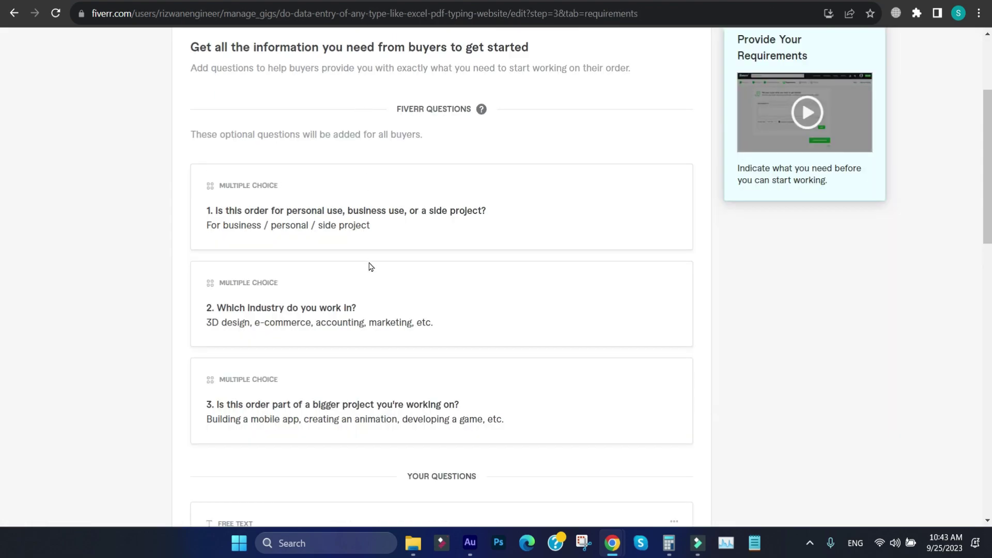
# Examine the three optional multiple-choice Fiverr questions in the data entry gig's requirements, especially the order purpose question
pyautogui.moveTo(372, 228); pyautogui.dragTo(198, 219)
pyautogui.click(209, 205)
pyautogui.click(387, 235)
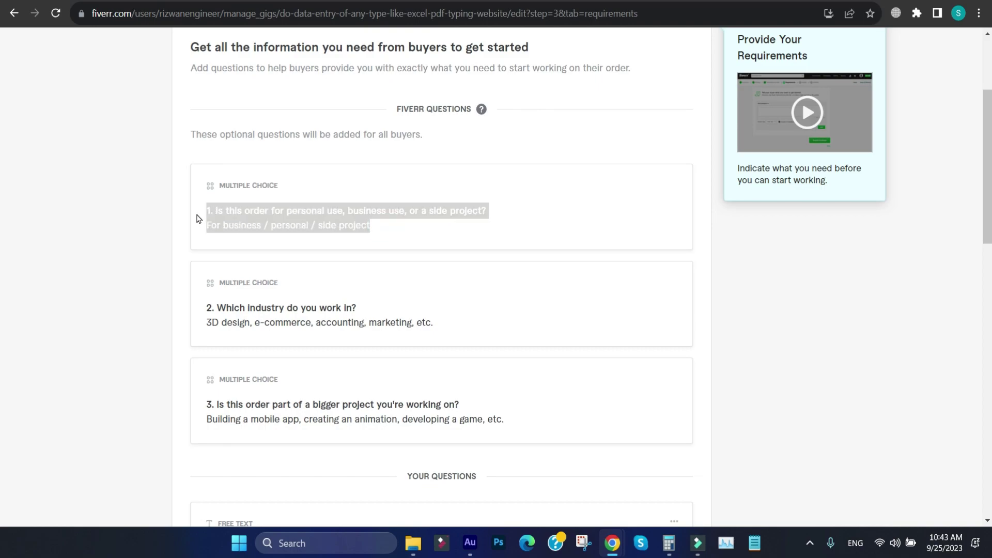
pyautogui.click(235, 222)
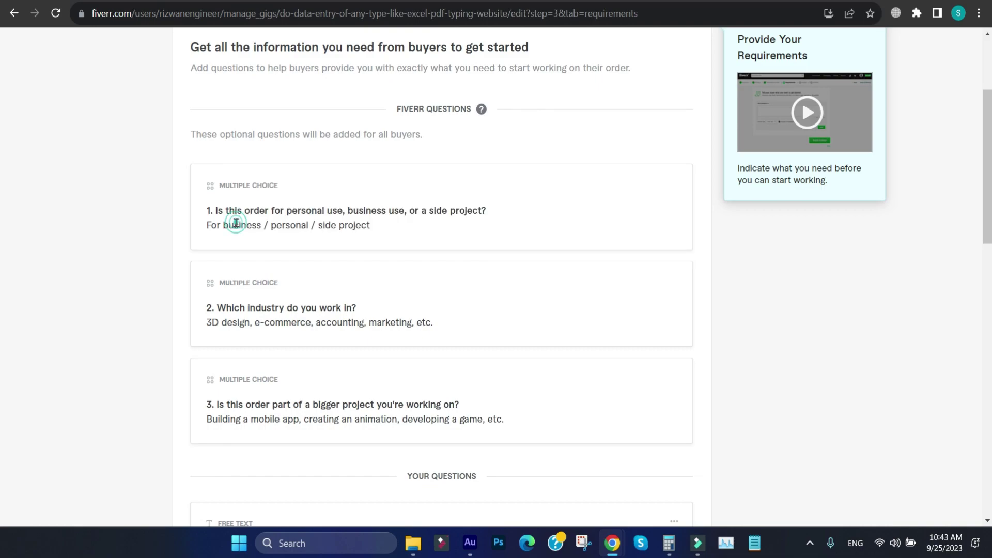
pyautogui.moveTo(376, 223); pyautogui.dragTo(206, 214)
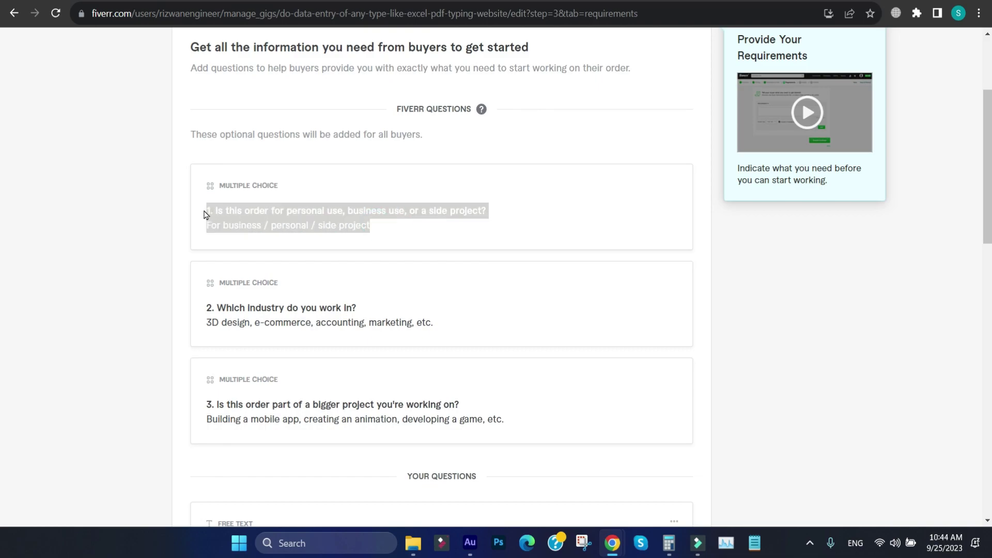
pyautogui.click(232, 211)
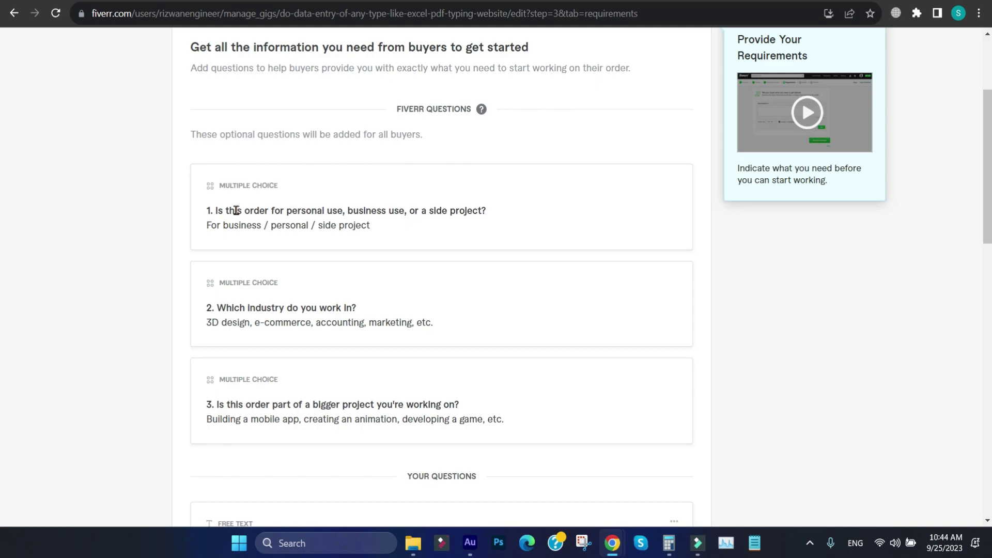
pyautogui.moveTo(502, 420); pyautogui.dragTo(210, 210)
pyautogui.click(212, 214)
pyautogui.moveTo(380, 225); pyautogui.dragTo(206, 213)
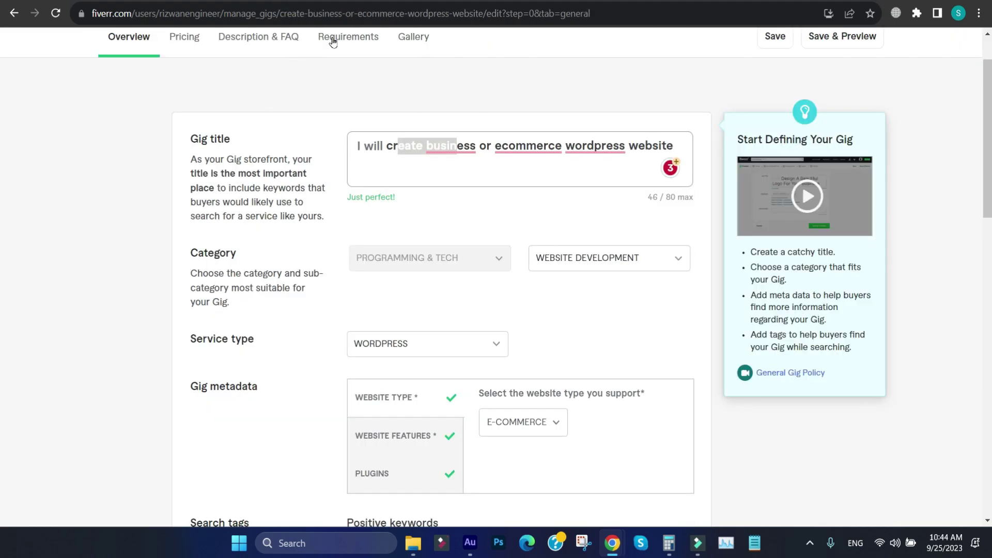
# Open the WordPress website gig's requirements and read the introduction about the information needed from buyers
pyautogui.click(331, 38)
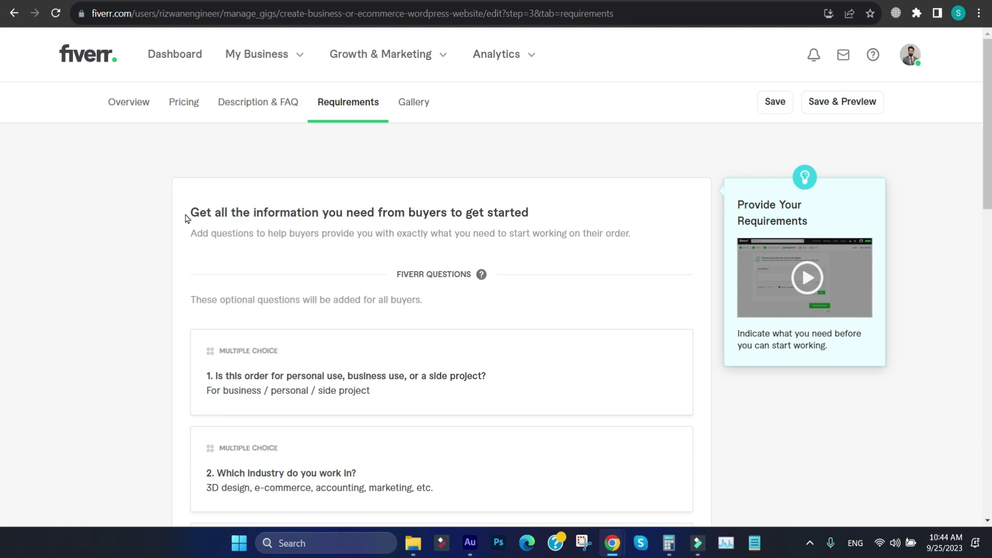
pyautogui.moveTo(190, 213); pyautogui.dragTo(549, 244)
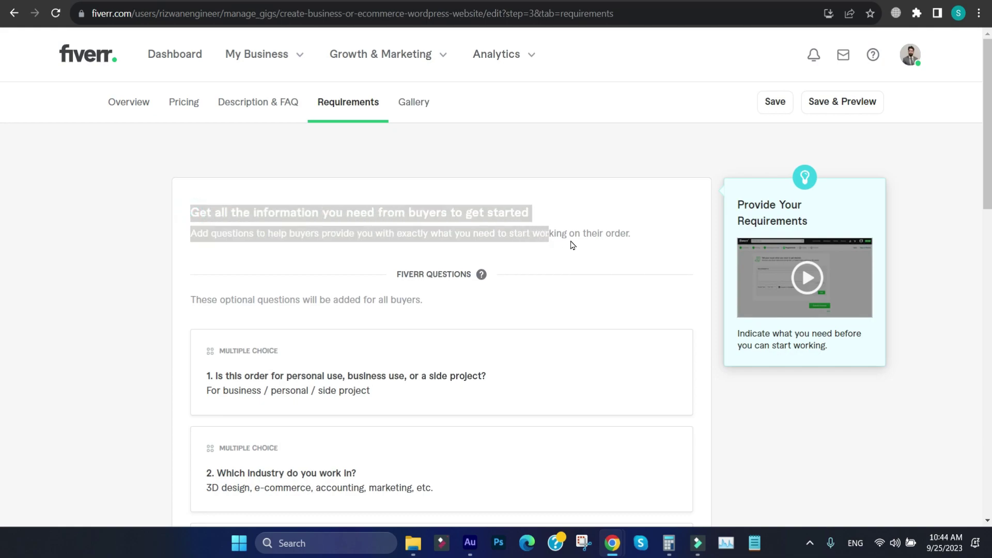
pyautogui.click(631, 251)
pyautogui.moveTo(631, 235); pyautogui.dragTo(189, 212)
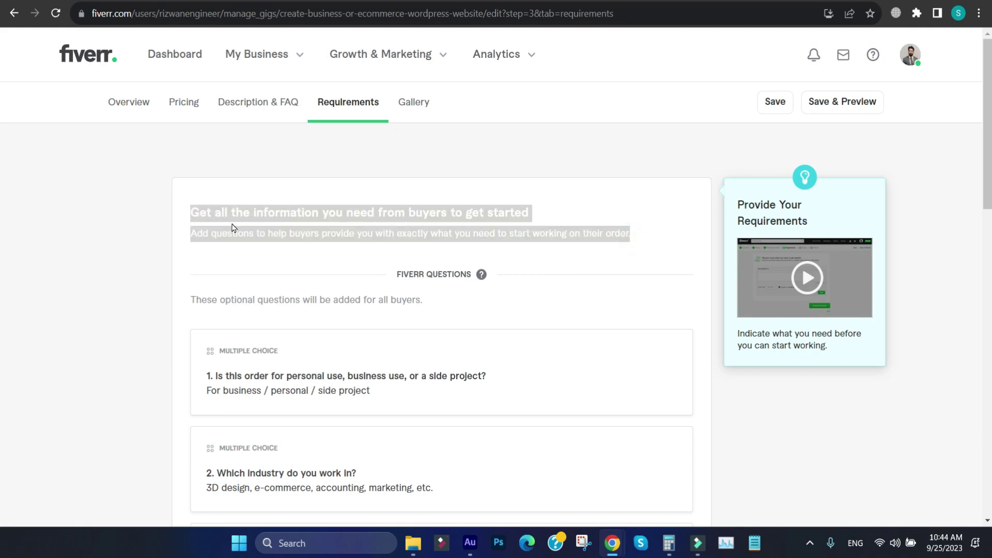
pyautogui.click(258, 235)
pyautogui.moveTo(190, 212); pyautogui.dragTo(651, 250)
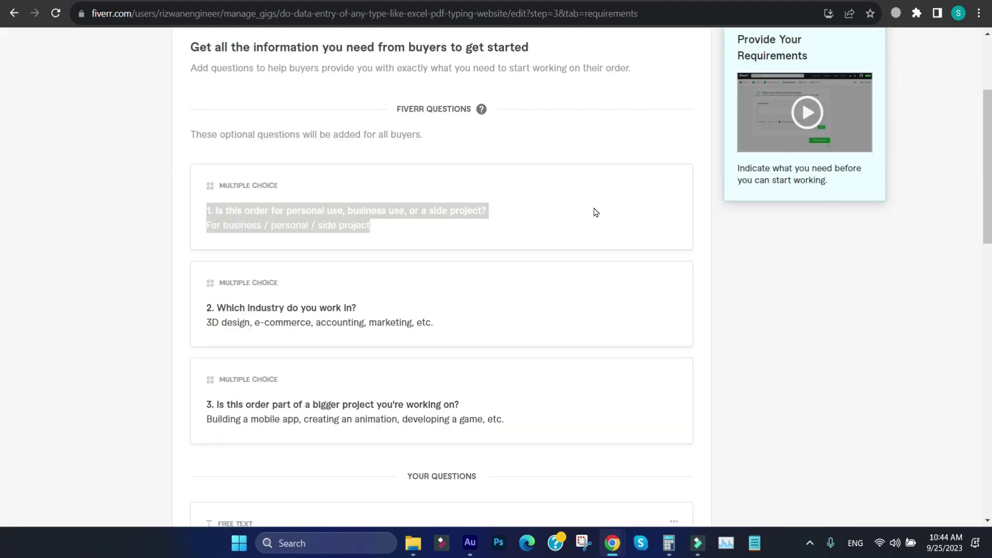
# Open a new question form in the data entry gig, examine its answer formats and Required option, and discard the form
pyautogui.moveTo(983, 155); pyautogui.dragTo(980, 264)
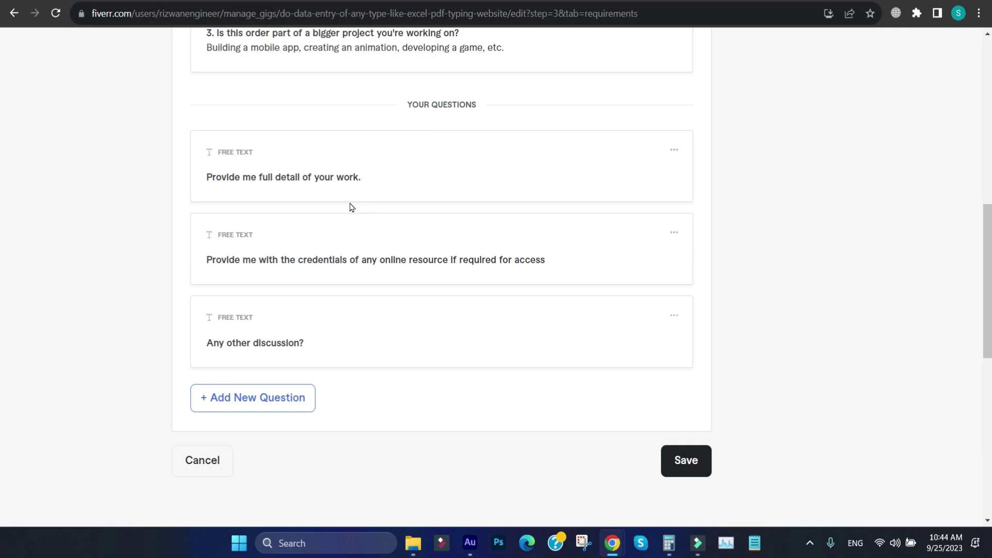
pyautogui.click(241, 406)
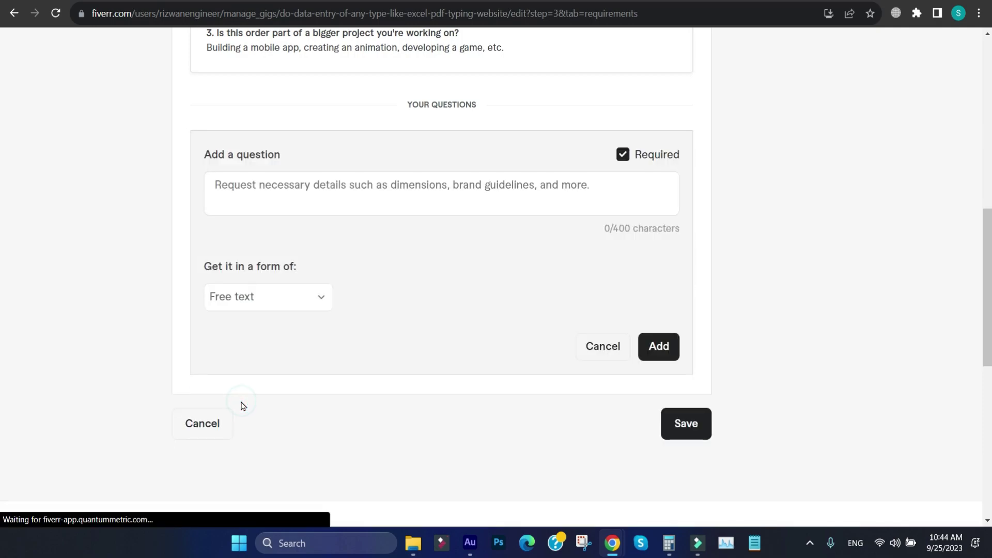
pyautogui.click(293, 300)
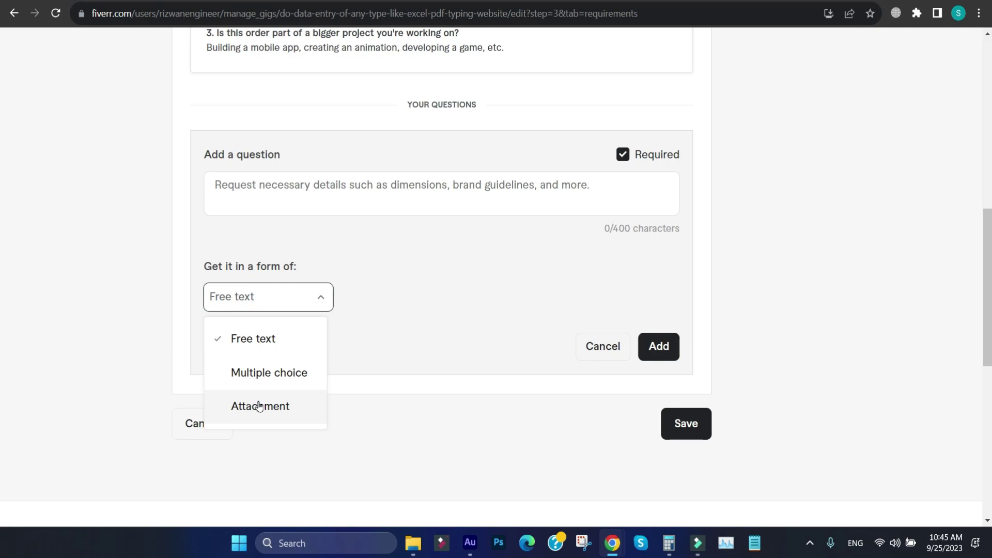
pyautogui.click(269, 345)
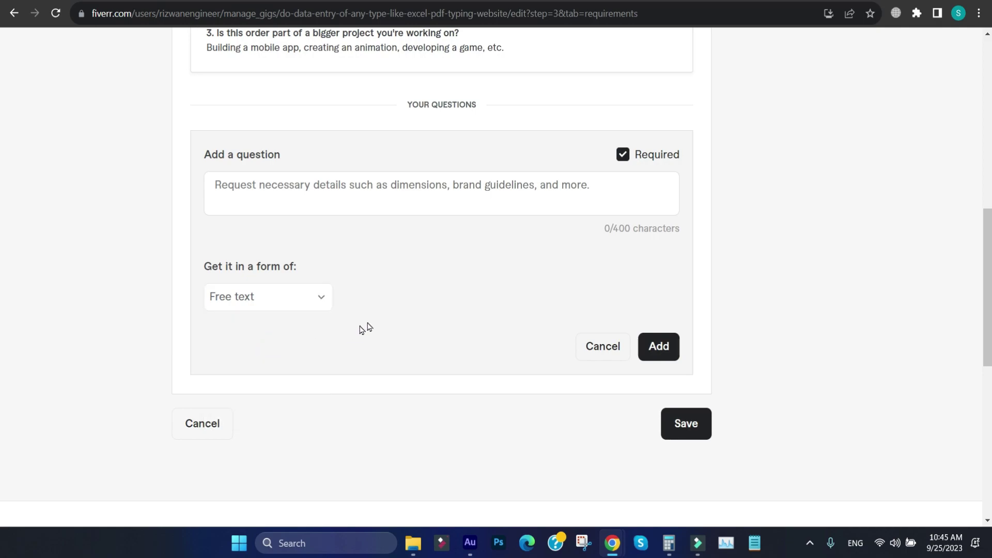
pyautogui.click(623, 155)
pyautogui.click(627, 161)
pyautogui.click(610, 351)
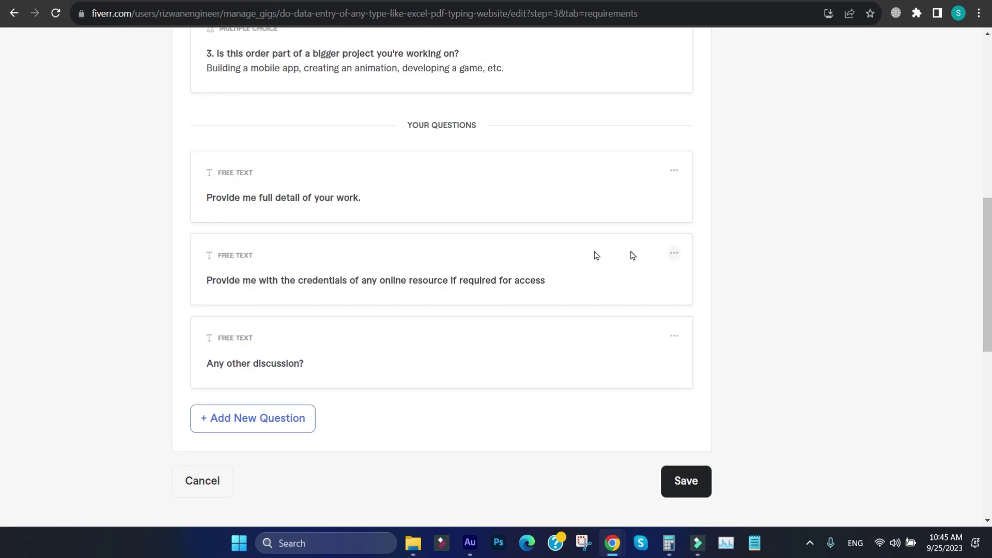
# Read the data entry gig's custom questions asking for full work details and online resource credentials at enlarged page size
pyautogui.keyDown('ctrl'); pyautogui.scroll(4, 376, 212); pyautogui.keyUp('ctrl')
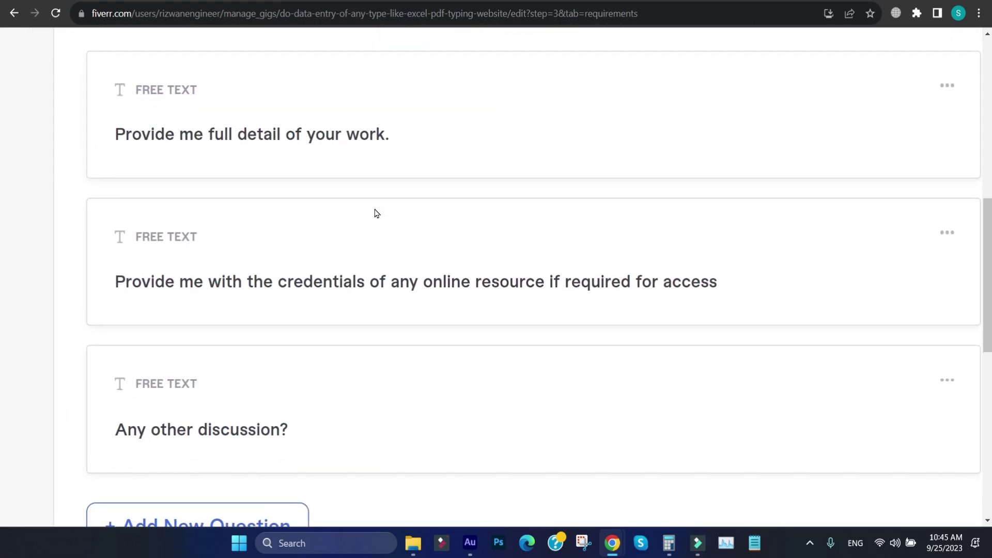
pyautogui.keyDown('ctrl'); pyautogui.scroll(-1, 376, 213); pyautogui.keyUp('ctrl')
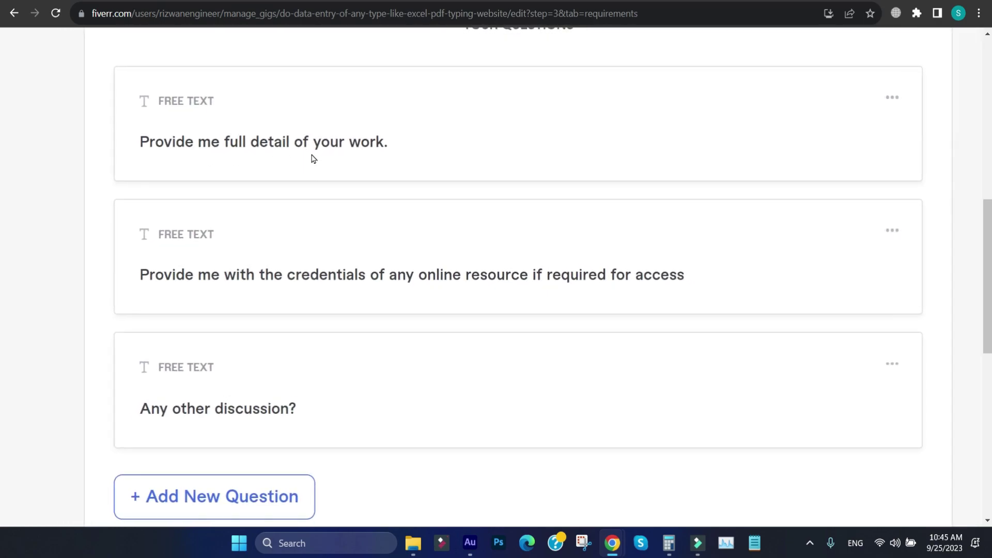
pyautogui.click(388, 145)
pyautogui.moveTo(389, 147); pyautogui.dragTo(140, 142)
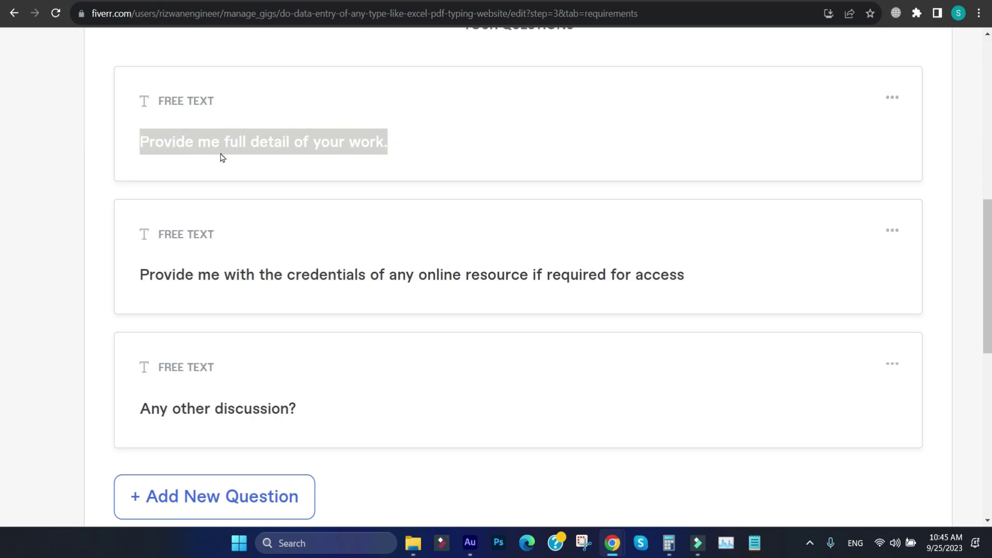
pyautogui.scroll(-2, 221, 157)
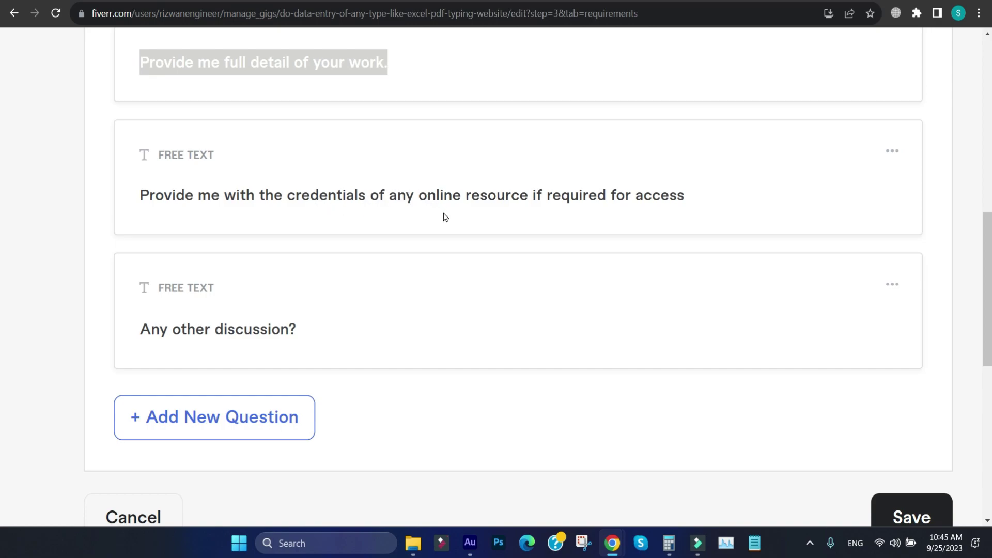
pyautogui.moveTo(682, 194); pyautogui.dragTo(144, 195)
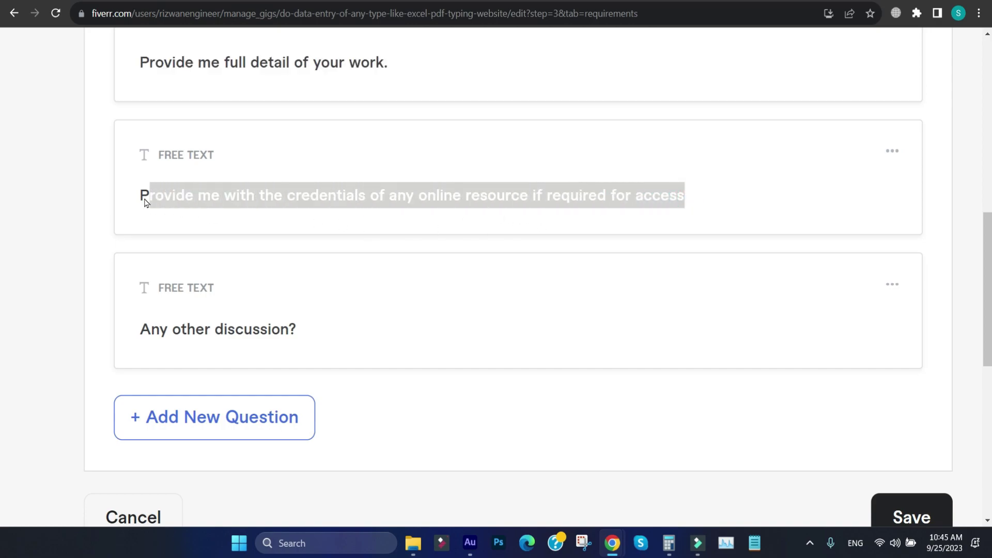
pyautogui.click(158, 196)
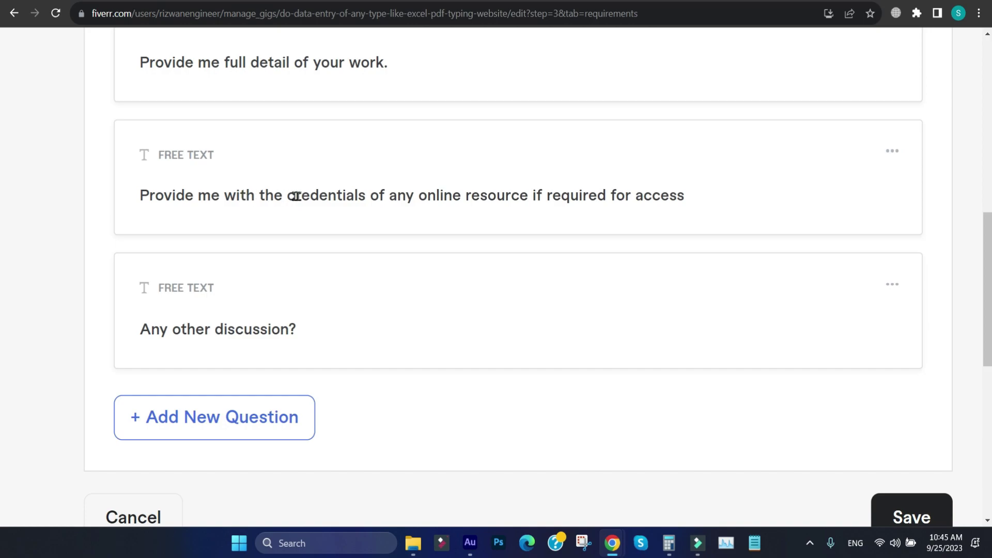
pyautogui.moveTo(289, 201); pyautogui.dragTo(518, 209)
pyautogui.click(392, 203)
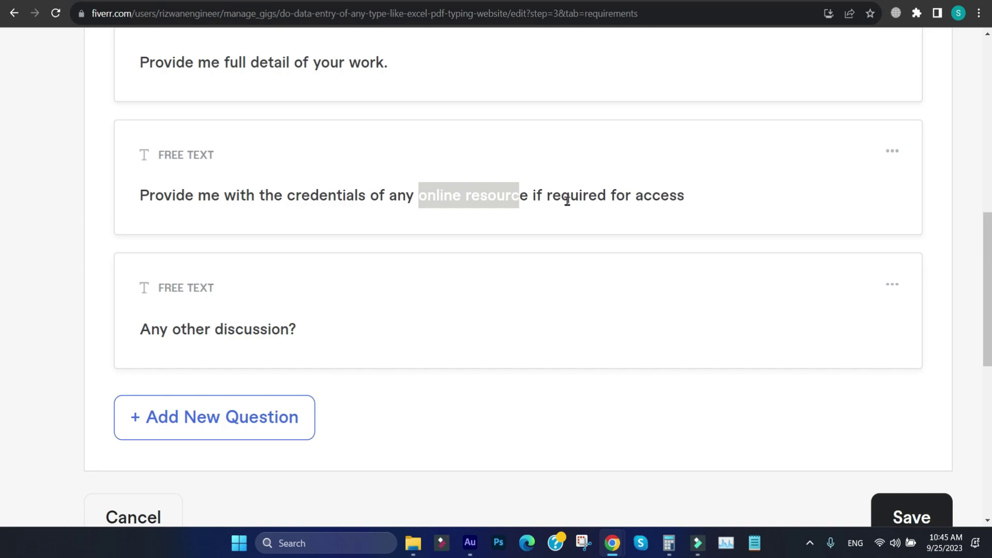
pyautogui.moveTo(684, 196)
pyautogui.mouseDown()
pyautogui.moveTo(128, 178)
pyautogui.moveTo(199, 200)
pyautogui.moveTo(549, 214)
pyautogui.moveTo(677, 201)
pyautogui.mouseUp()
pyautogui.click(137, 193)
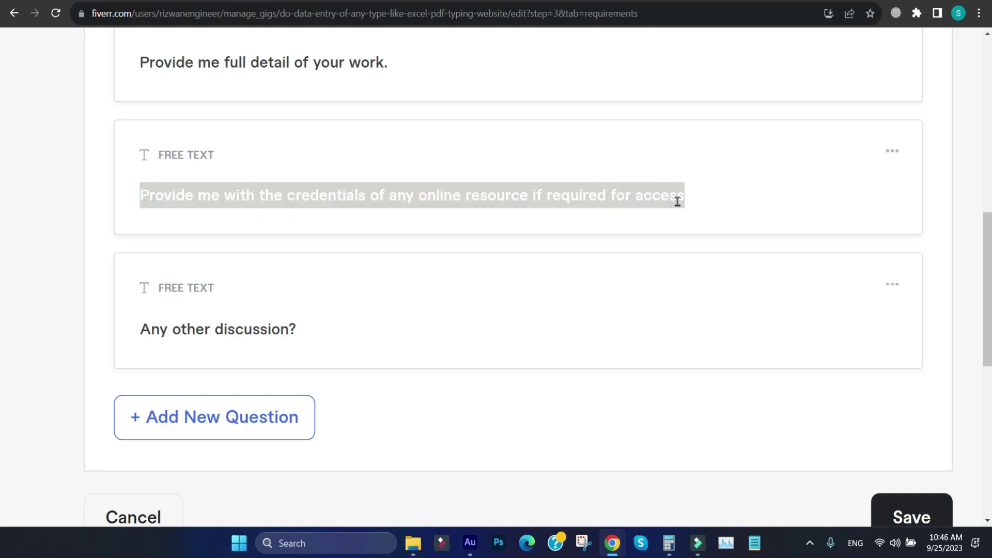
pyautogui.click(612, 202)
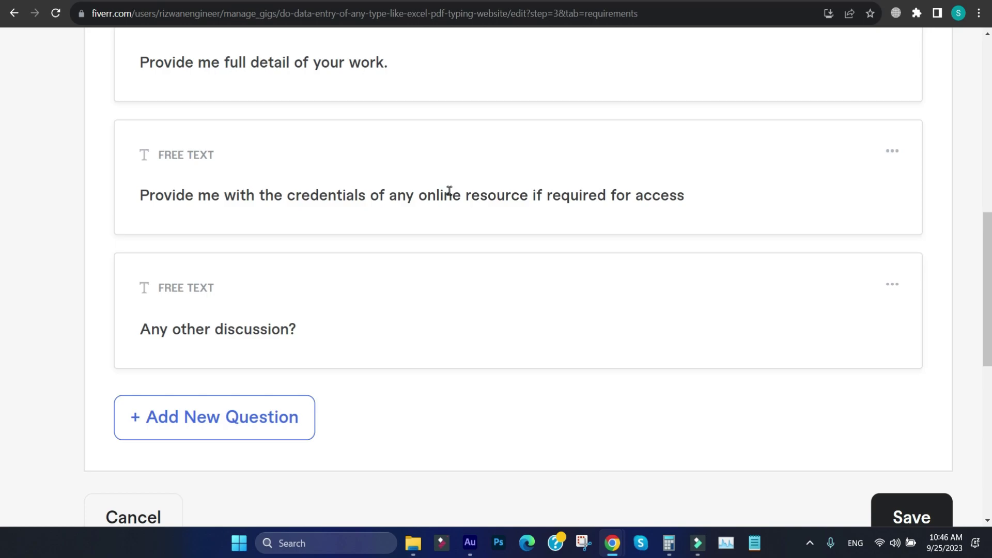
# Read the "Any other discussion?" question and review all three custom questions together at normal page size
pyautogui.doubleClick(138, 330)
pyautogui.moveTo(183, 332); pyautogui.dragTo(288, 331)
pyautogui.click(288, 332)
pyautogui.scroll(-3, 308, 343)
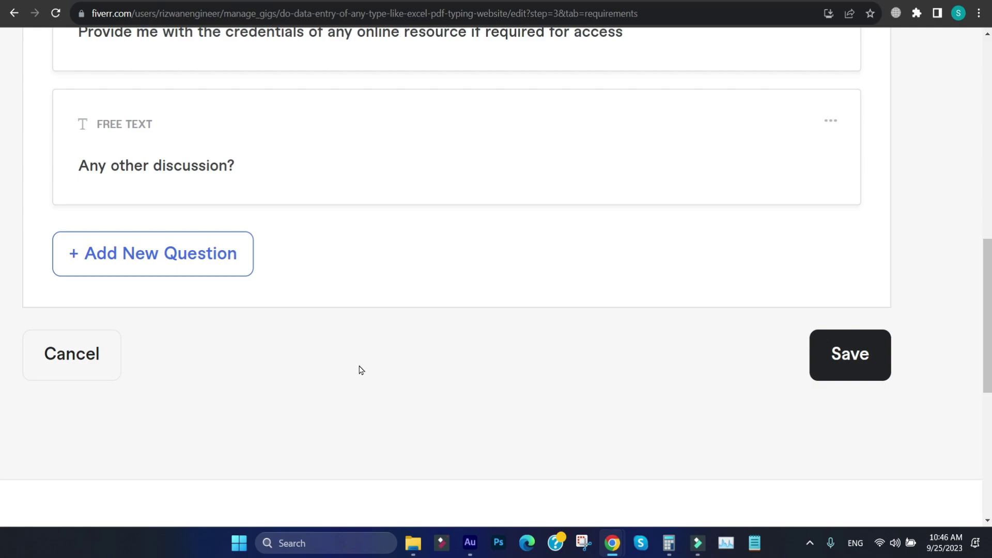
pyautogui.hotkey('ctrl', '-')
pyautogui.hotkey('ctrl', '-')
pyautogui.hotkey('ctrl', '-')
pyautogui.hotkey('ctrl', '-')
pyautogui.scroll(1, 373, 317)
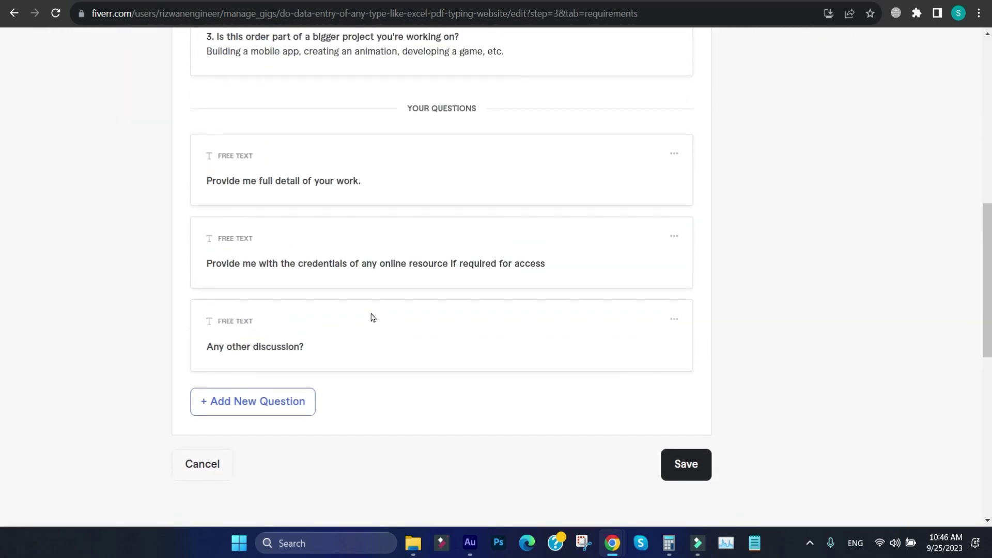
pyautogui.moveTo(204, 179); pyautogui.dragTo(336, 332)
pyautogui.click(351, 345)
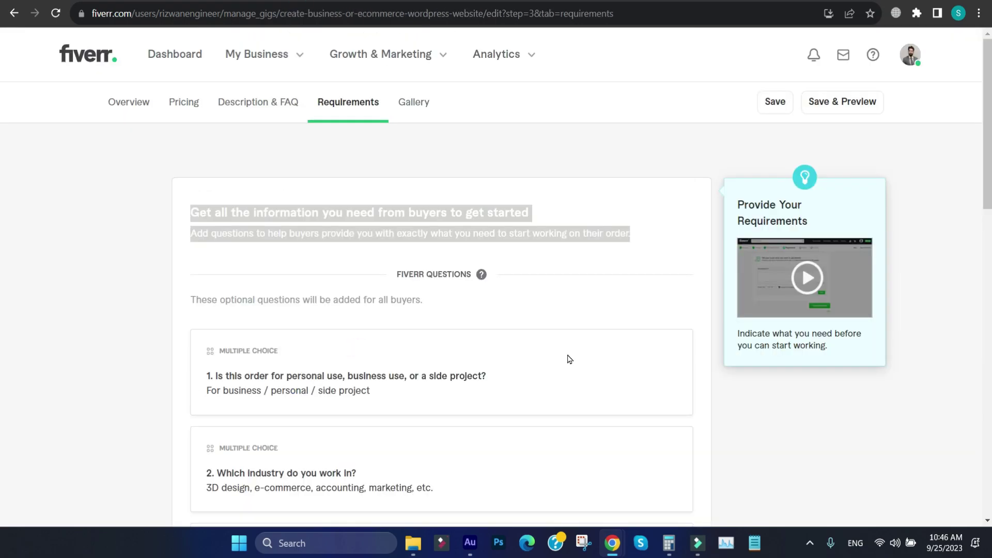
# Read the design and reference website items in the WordPress website gig's custom free-text question at enlarged page size
pyautogui.scroll(-4, 980, 214)
pyautogui.scroll(-4, 980, 214)
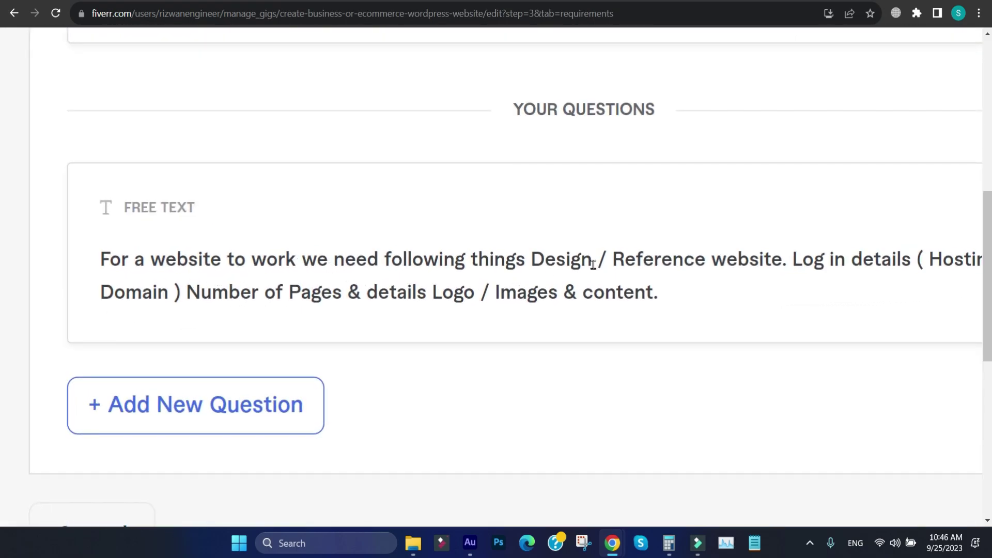
pyautogui.moveTo(592, 261); pyautogui.dragTo(100, 258)
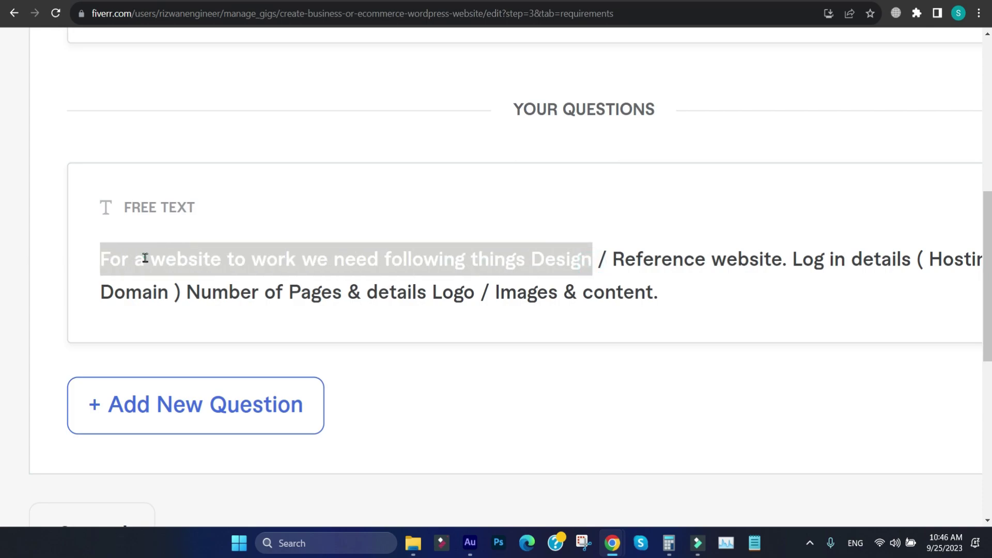
pyautogui.click(306, 261)
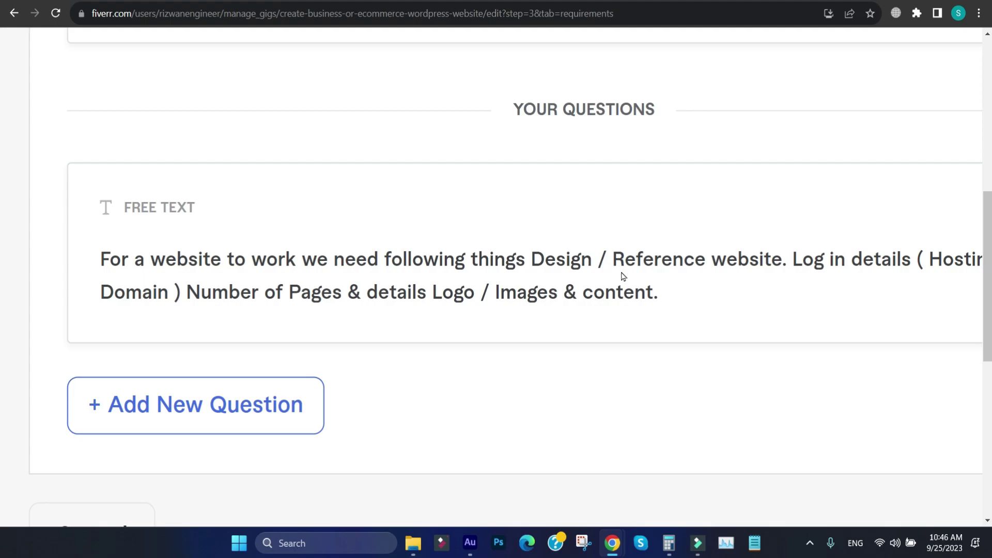
pyautogui.scroll(-5, 623, 276)
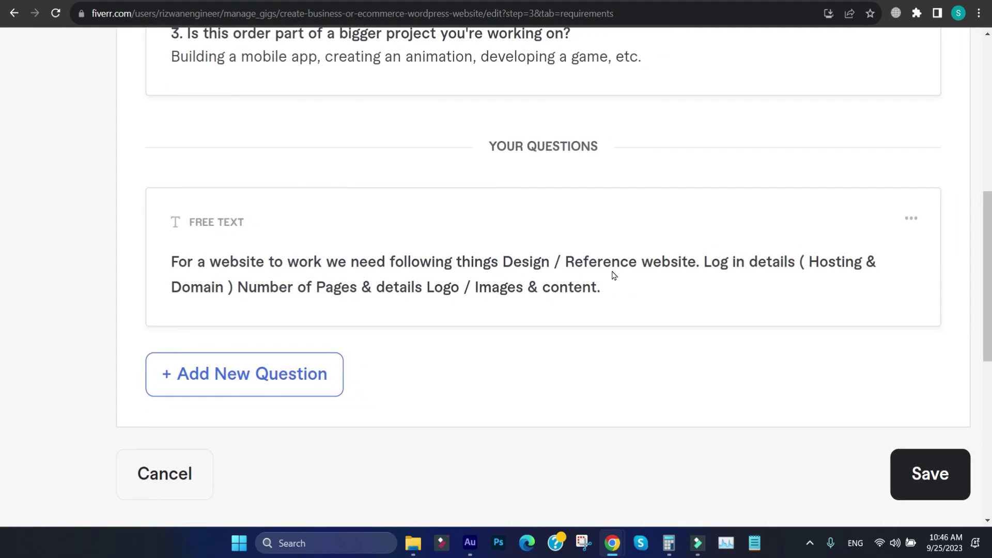
pyautogui.moveTo(567, 262); pyautogui.dragTo(697, 269)
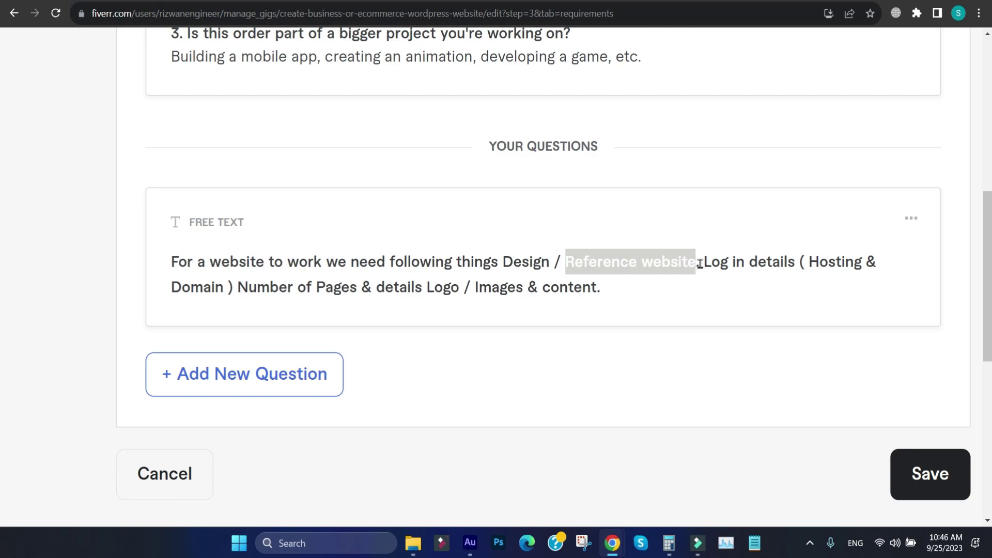
pyautogui.click(671, 262)
pyautogui.moveTo(699, 264); pyautogui.dragTo(575, 269)
pyautogui.click(577, 268)
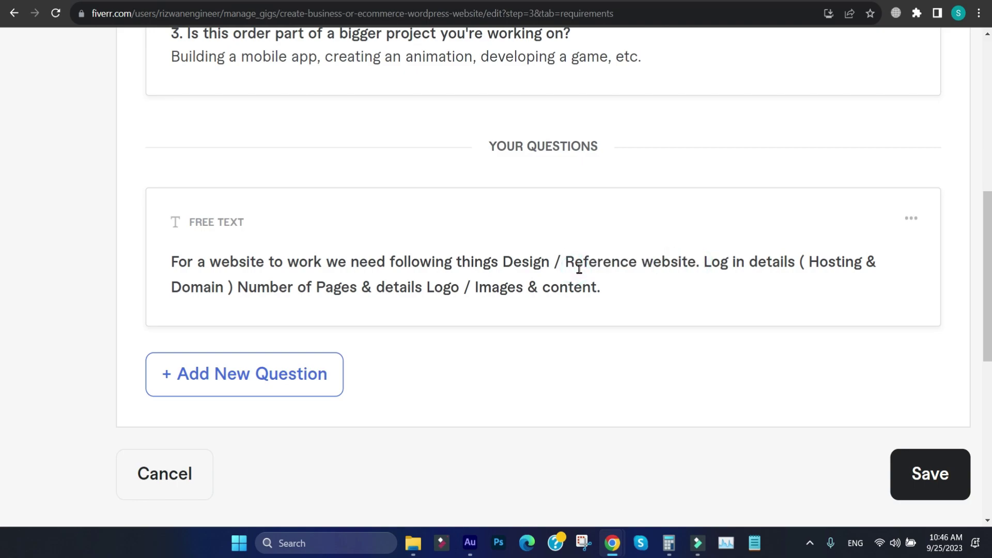
# Read the log in details item covering hosting and domain in the WordPress gig's custom question
pyautogui.moveTo(701, 262); pyautogui.dragTo(780, 264)
pyautogui.click(781, 264)
pyautogui.moveTo(704, 265); pyautogui.dragTo(878, 265)
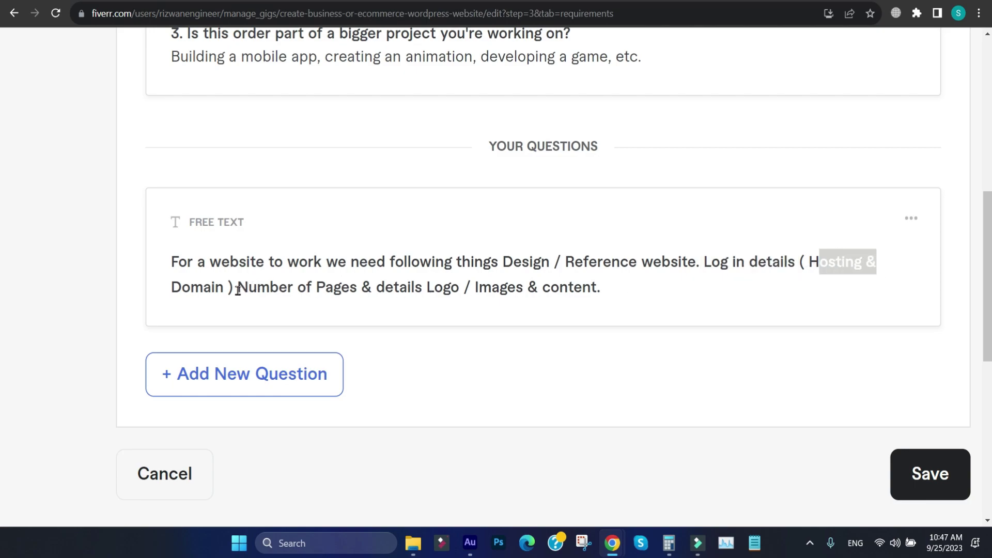
pyautogui.moveTo(227, 288); pyautogui.dragTo(159, 290)
pyautogui.click(811, 266)
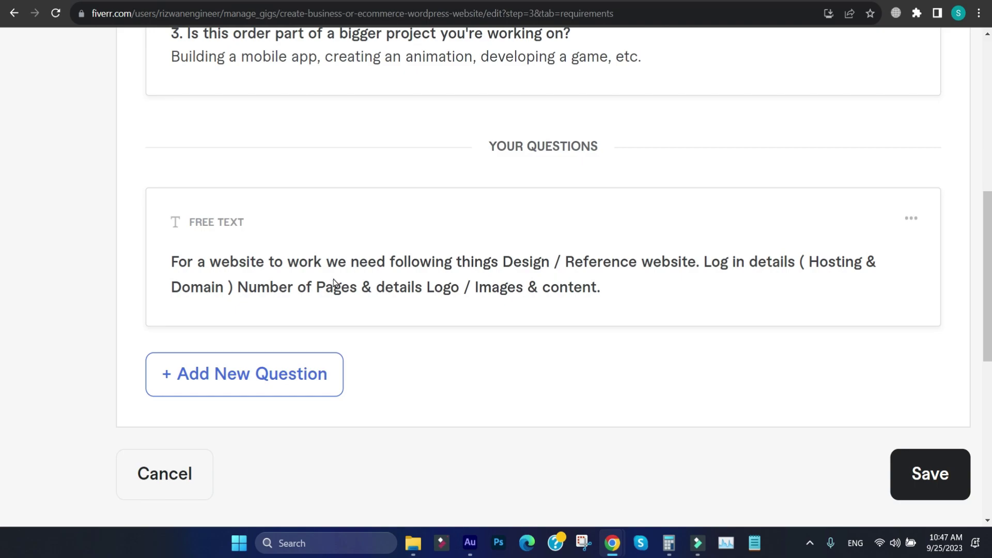
# Read the number of pages, page details and logo items in the WordPress gig's custom question
pyautogui.moveTo(356, 290); pyautogui.dragTo(236, 290)
pyautogui.click(258, 290)
pyautogui.moveTo(374, 288); pyautogui.dragTo(463, 290)
pyautogui.click(459, 297)
pyautogui.moveTo(463, 295); pyautogui.dragTo(411, 297)
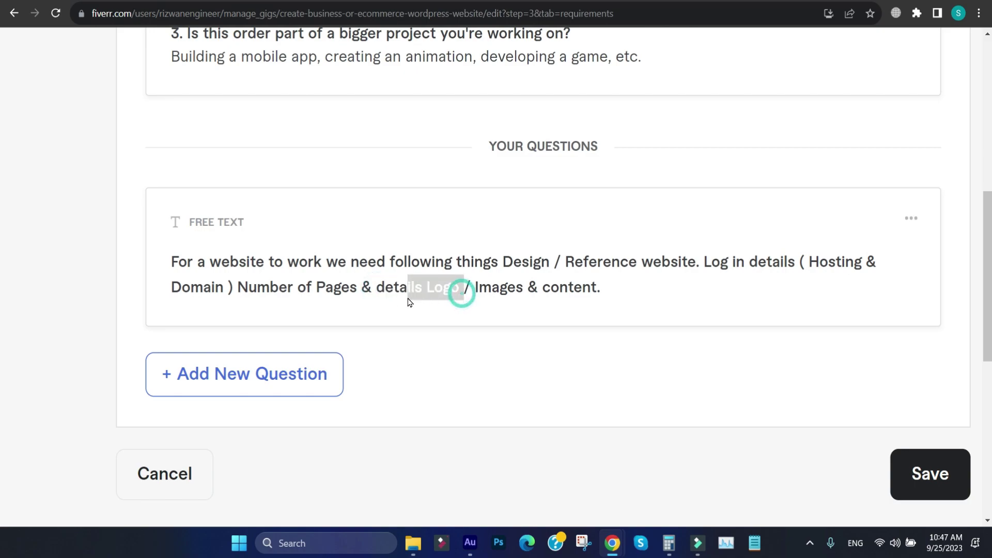
pyautogui.click(417, 298)
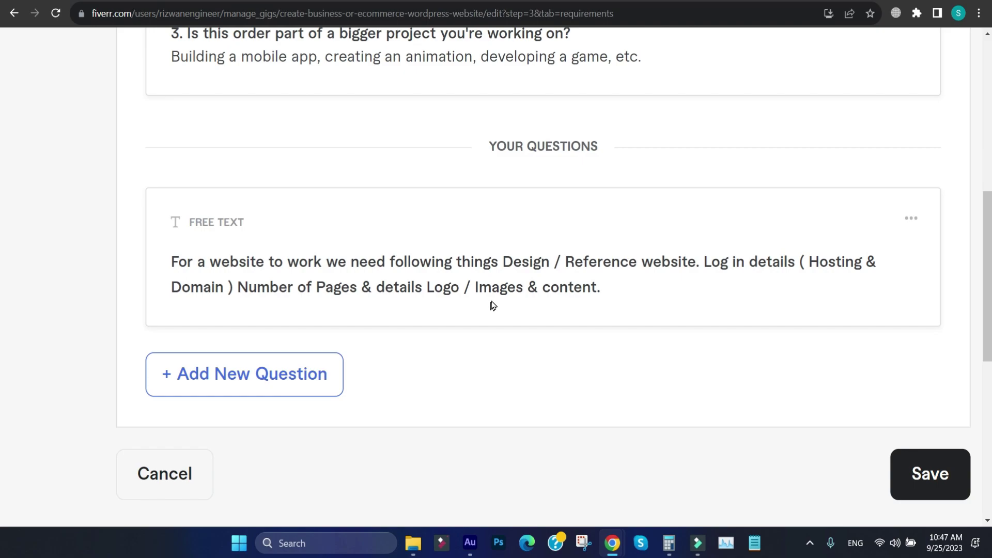
# Read the images and content items, and review the whole WordPress custom question at normal page size
pyautogui.moveTo(480, 289); pyautogui.dragTo(516, 288)
pyautogui.click(598, 288)
pyautogui.moveTo(598, 288); pyautogui.dragTo(527, 288)
pyautogui.click(528, 291)
pyautogui.moveTo(599, 288); pyautogui.dragTo(170, 262)
pyautogui.click(219, 266)
pyautogui.hotkey('ctrl', '-')
pyautogui.hotkey('ctrl', '-')
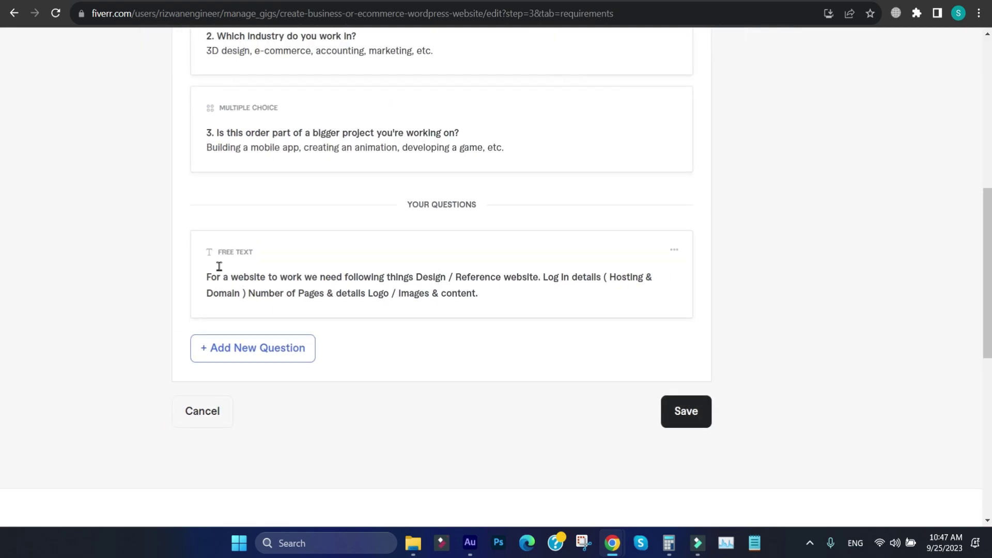
pyautogui.moveTo(482, 293); pyautogui.dragTo(175, 288)
pyautogui.click(212, 281)
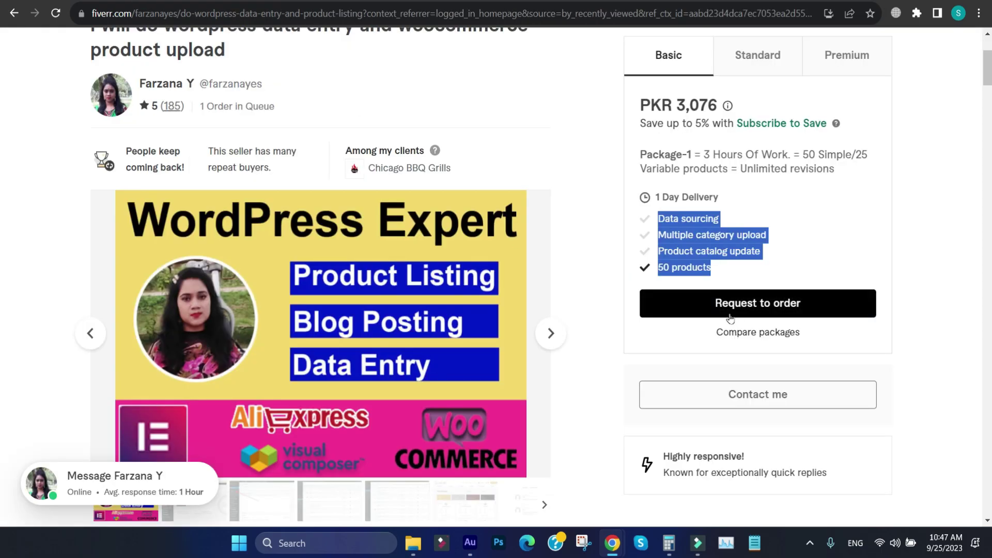
# Open the order request form on another seller's WordPress data entry gig, read its instructions, and close it
pyautogui.click(728, 309)
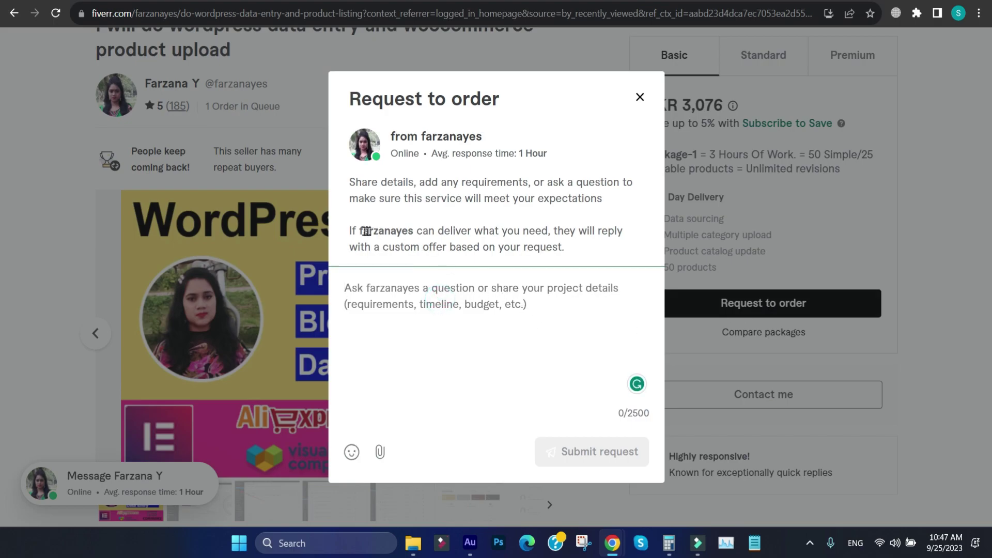
pyautogui.moveTo(344, 229); pyautogui.dragTo(631, 251)
pyautogui.click(558, 196)
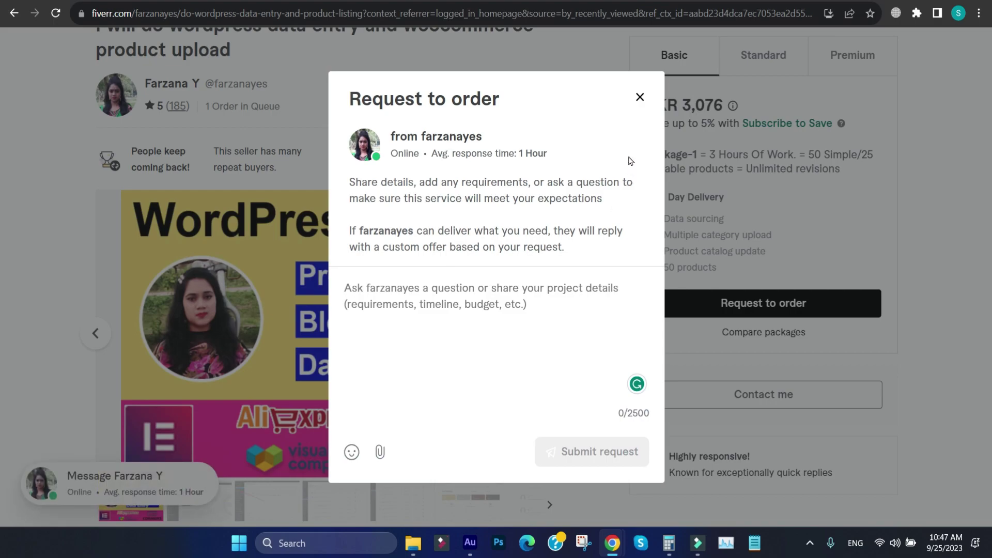
pyautogui.click(639, 97)
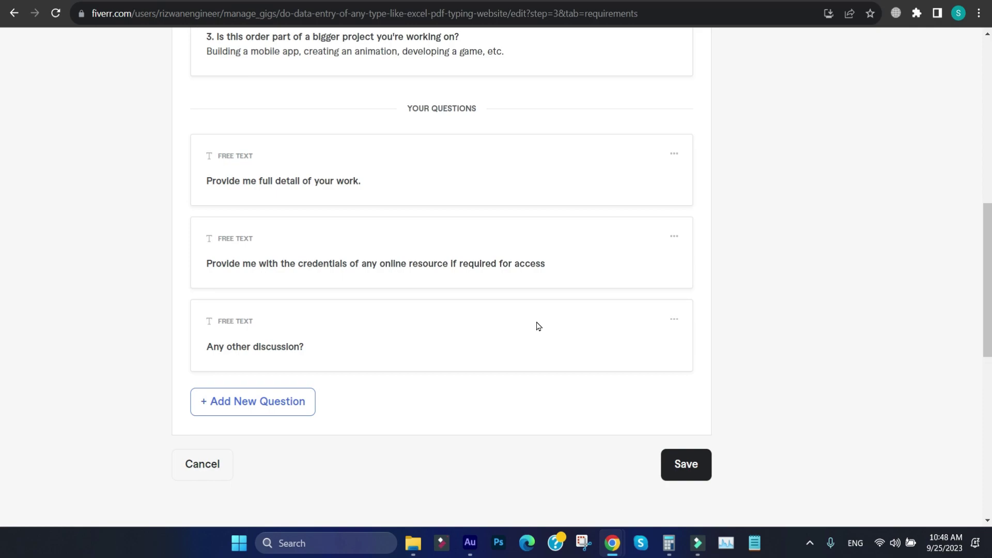
# Review the data entry gig's three custom questions about work details, online resource credentials and other discussion
pyautogui.moveTo(397, 343); pyautogui.dragTo(334, 343)
pyautogui.click(201, 184)
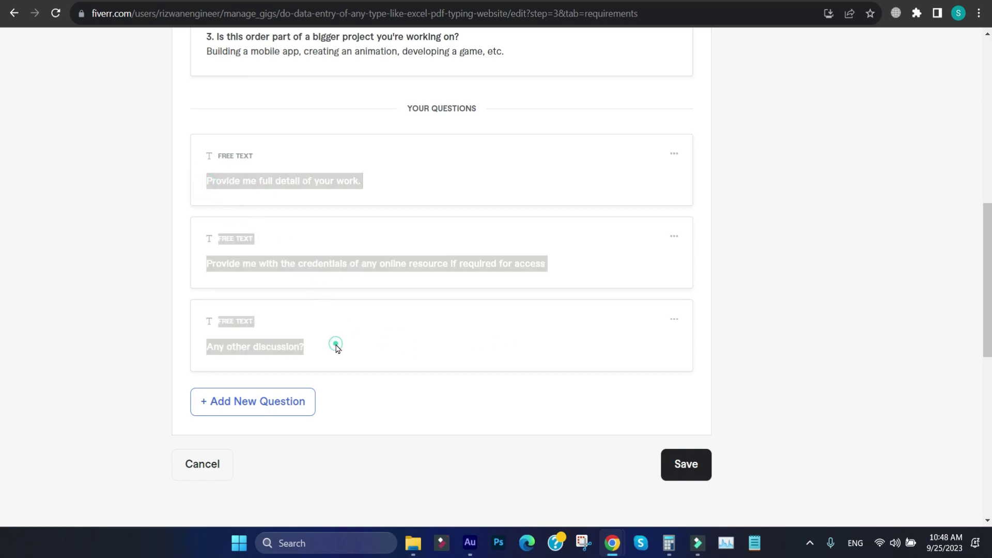
pyautogui.click(221, 177)
pyautogui.moveTo(203, 169); pyautogui.dragTo(392, 331)
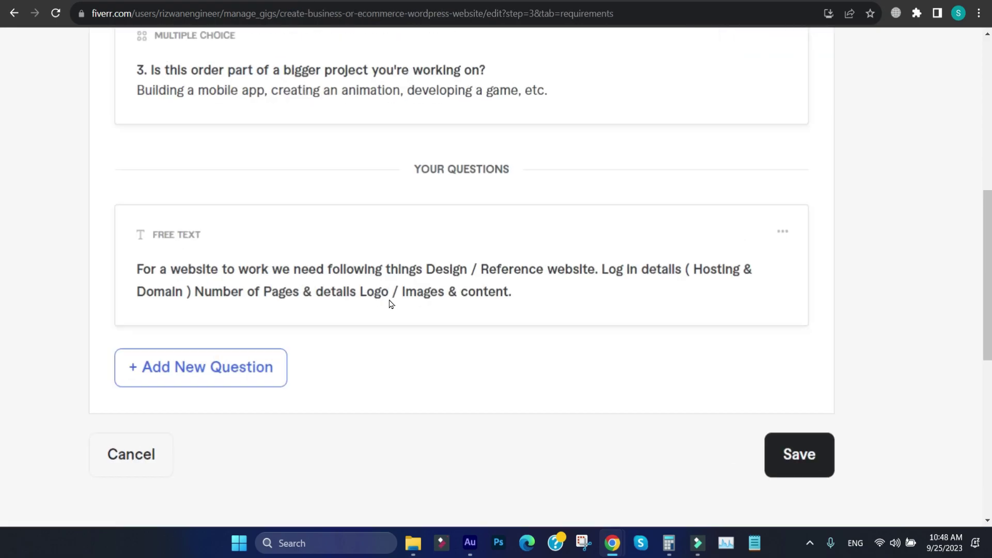
# Review the WordPress gig's custom question and Fiverr's three optional multiple-choice questions for all buyers
pyautogui.scroll(2, 390, 305)
pyautogui.scroll(-5, 390, 305)
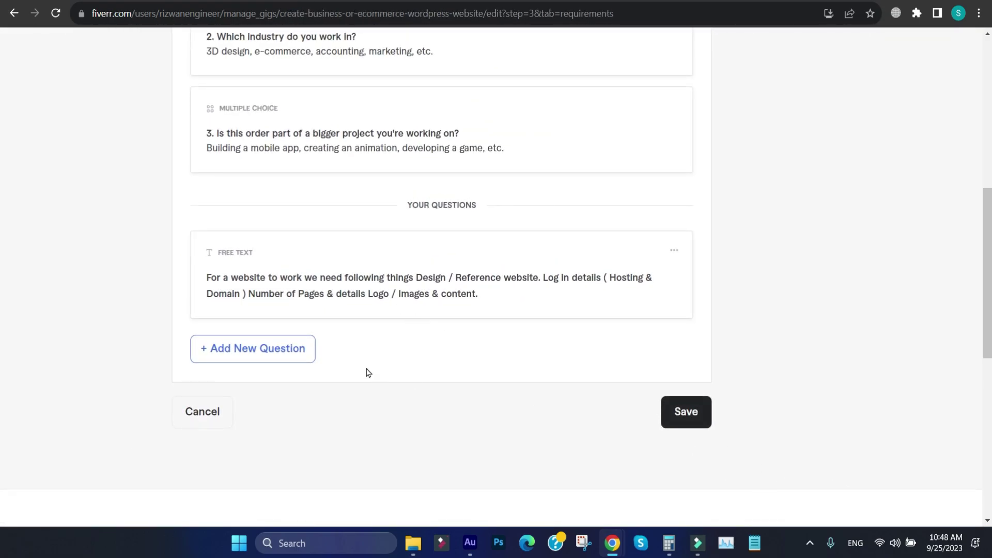
pyautogui.scroll(4, 387, 293)
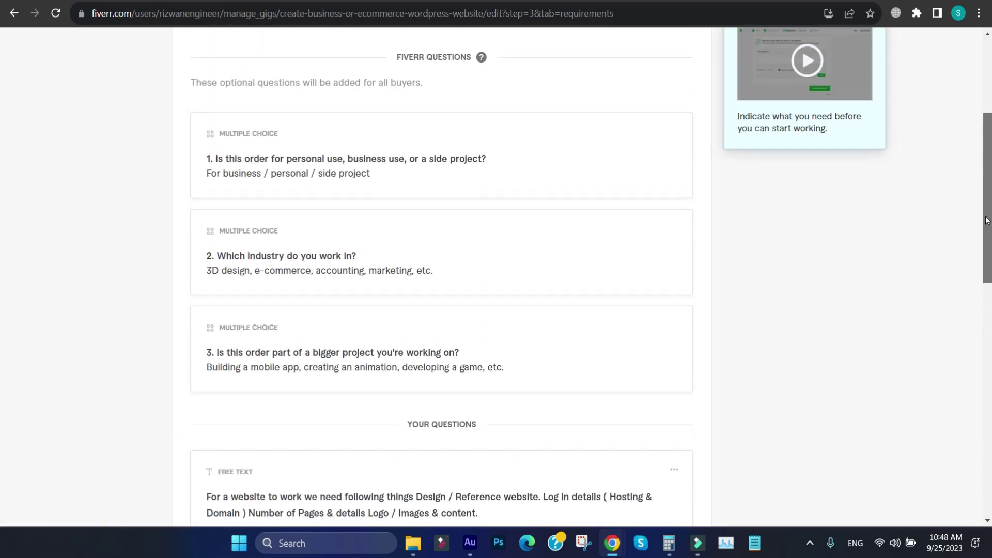
pyautogui.moveTo(197, 191); pyautogui.dragTo(441, 345)
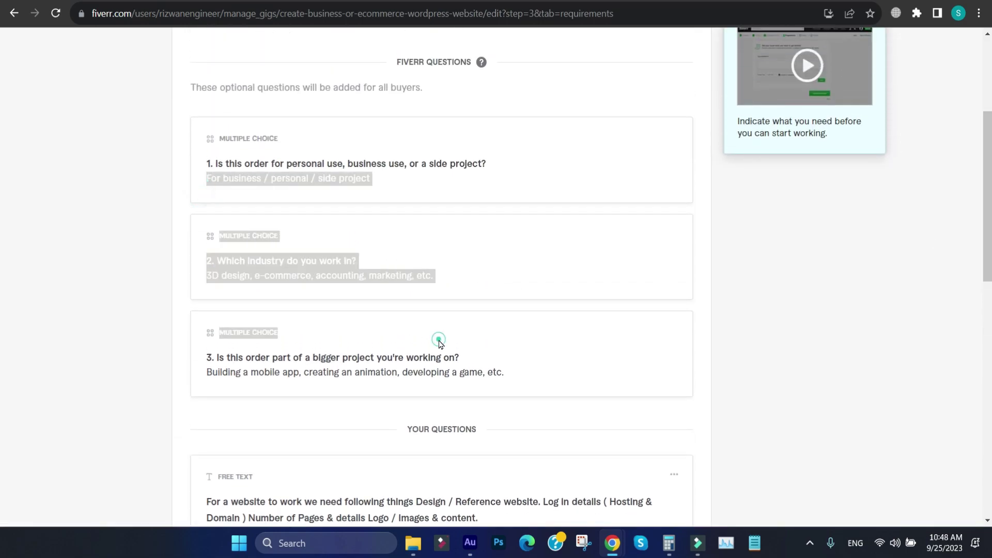
pyautogui.click(439, 343)
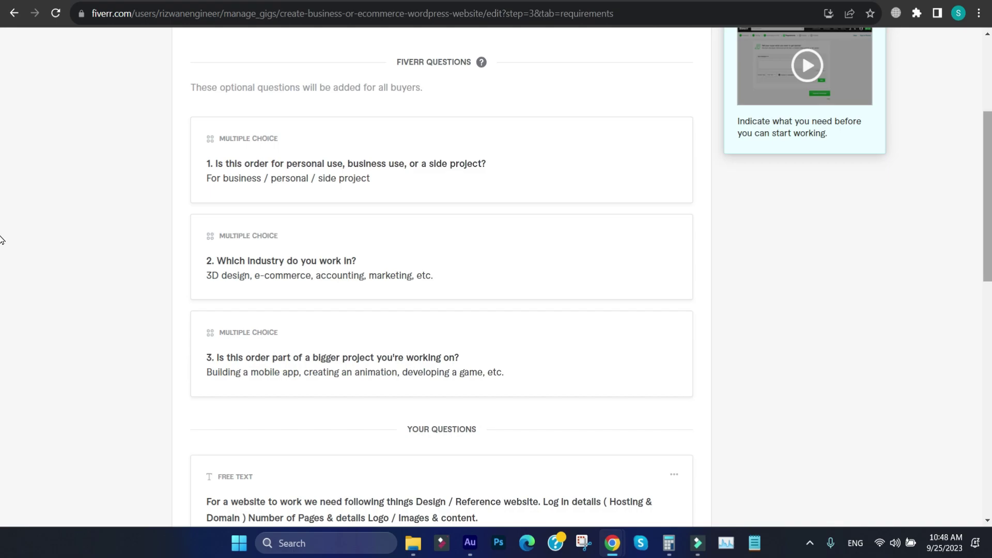
pyautogui.scroll(-6, 1, 310)
pyautogui.scroll(10, 1, 328)
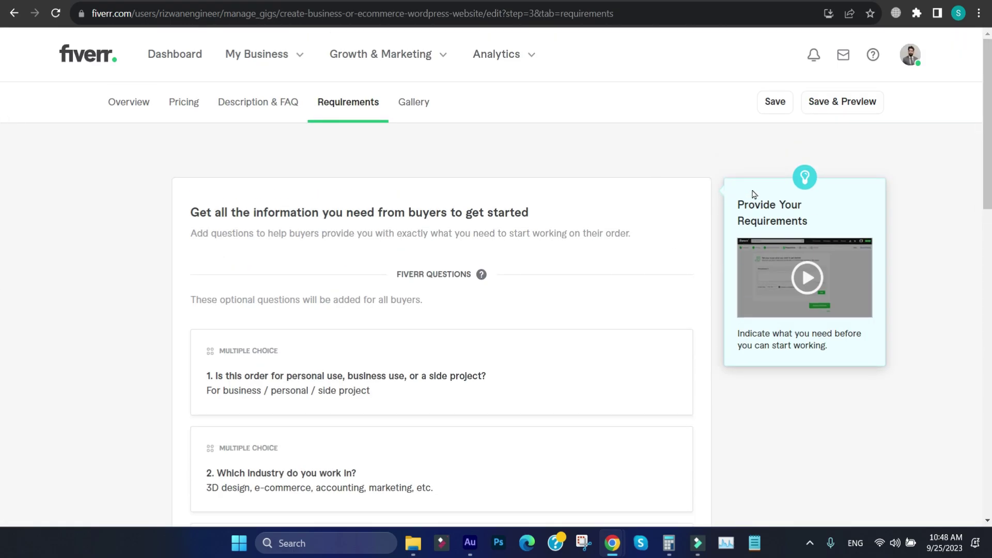
pyautogui.scroll(-2, 2, 124)
pyautogui.scroll(2, 1, 150)
pyautogui.scroll(-9, 2, 319)
pyautogui.scroll(-5, 2, 319)
pyautogui.moveTo(988, 442); pyautogui.dragTo(987, 121)
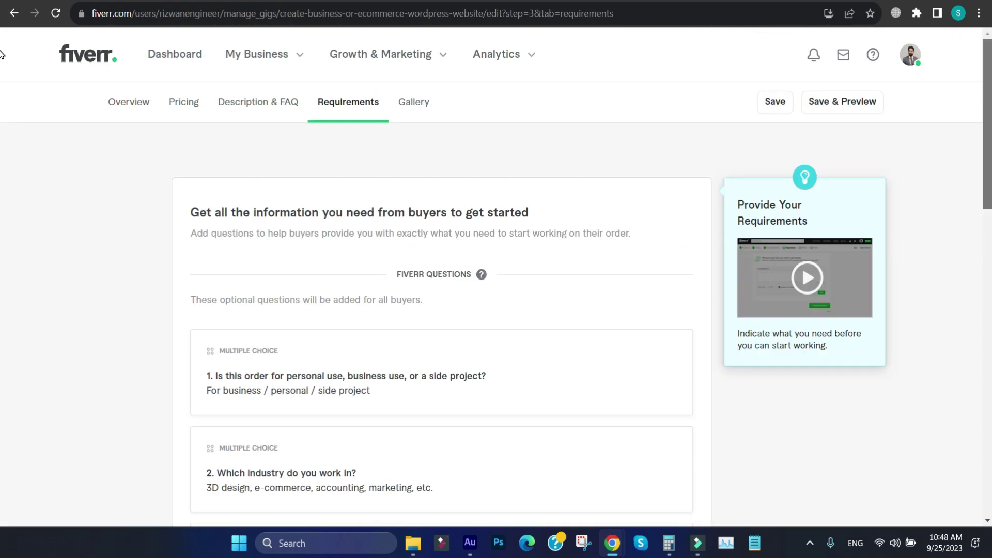